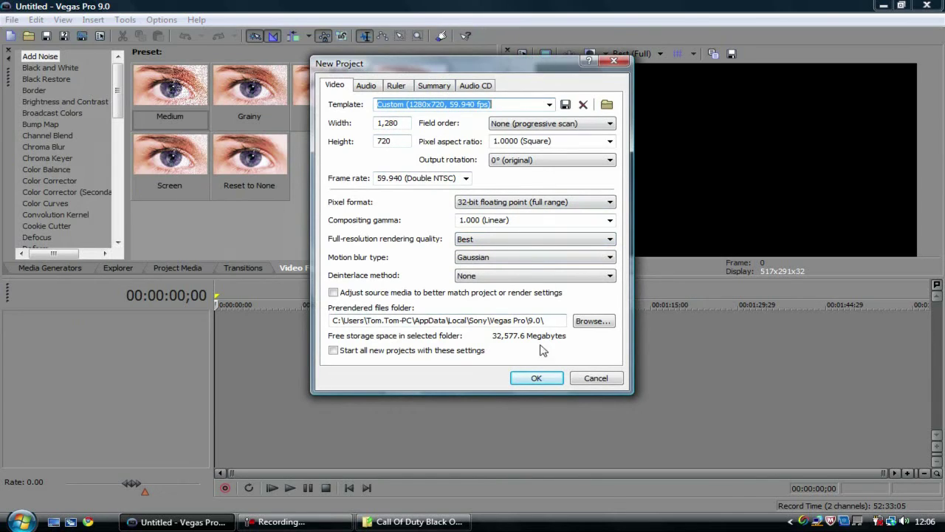
- Create the new project with the custom 1280x720, 59.940 fps video settings
click(537, 378)
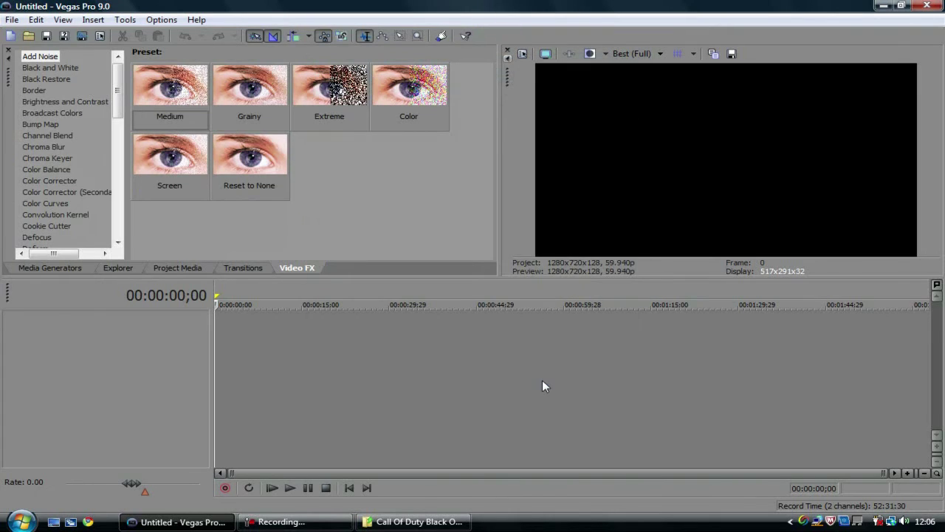
right_click(291, 334)
click(336, 338)
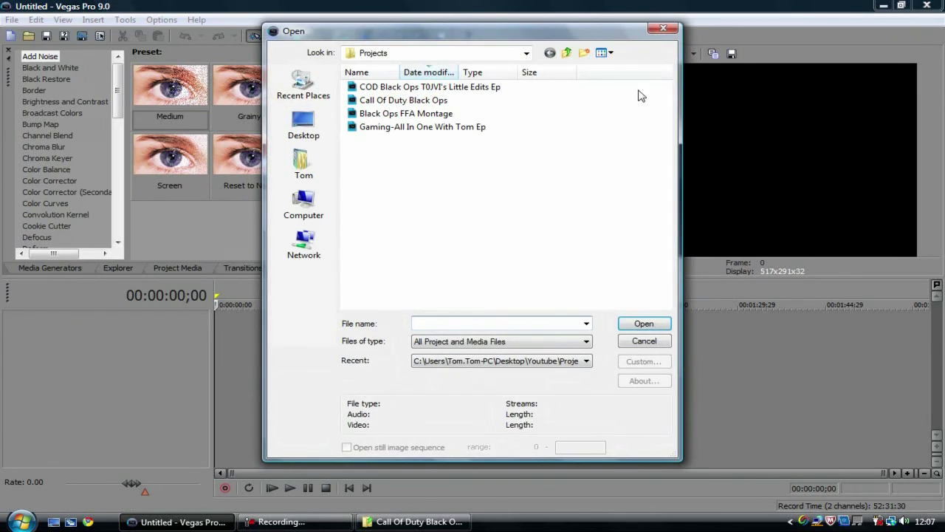
click(663, 28)
- Insert one video track and one audio track into the empty timeline
right_click(325, 403)
click(373, 423)
right_click(373, 405)
click(391, 437)
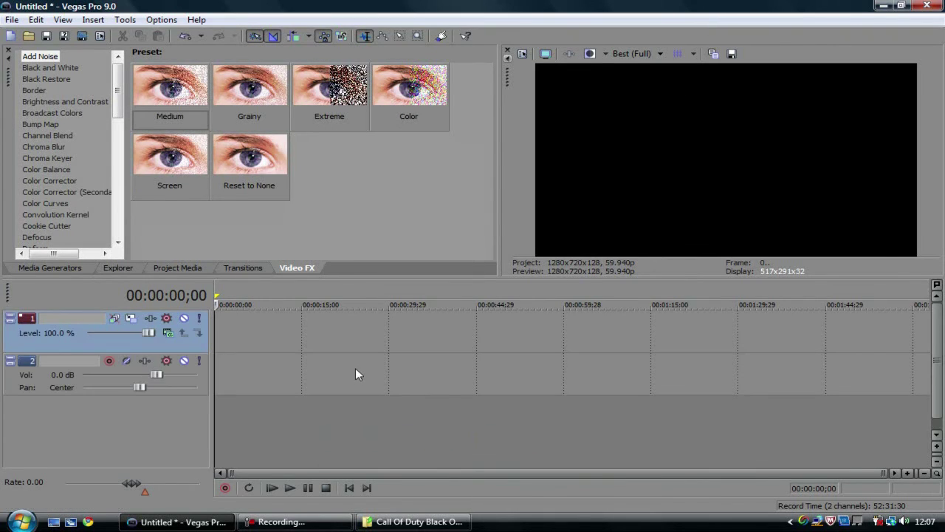
- Place the Quad Spray M16 clip from the Call Of Duty Black Ops Montage folder onto the video and audio tracks
click(399, 526)
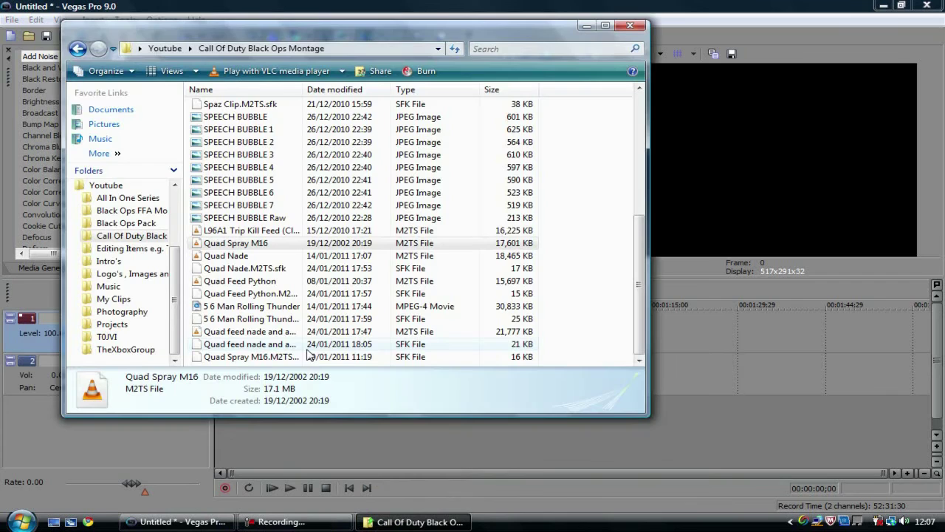
mouse_move(236, 243)
mouse_down()
mouse_move(251, 221)
mouse_move(743, 385)
mouse_move(741, 358)
mouse_move(346, 332)
mouse_up()
click(586, 26)
- Split the Quad Spray M16 clip at 00:00:19;04 and delete the short part before the cut
scroll(413, 339, up, 4)
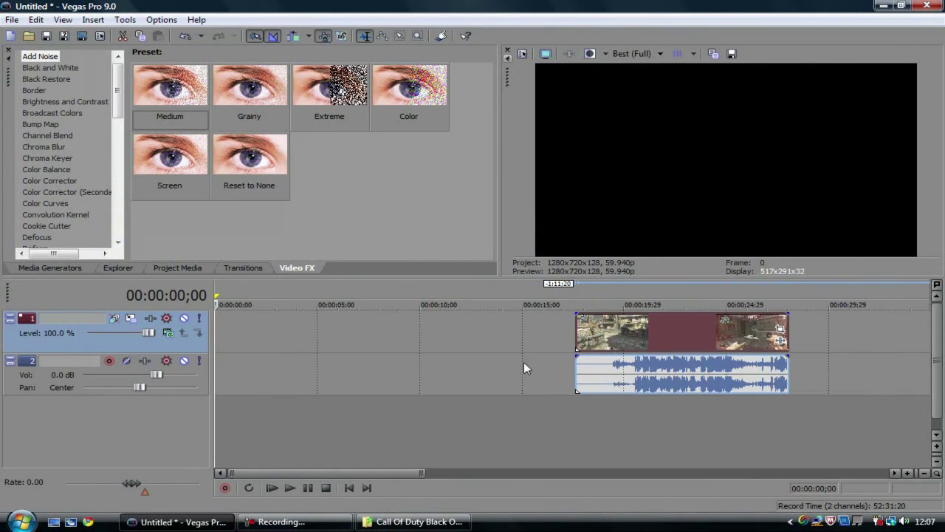
click(606, 367)
key(s)
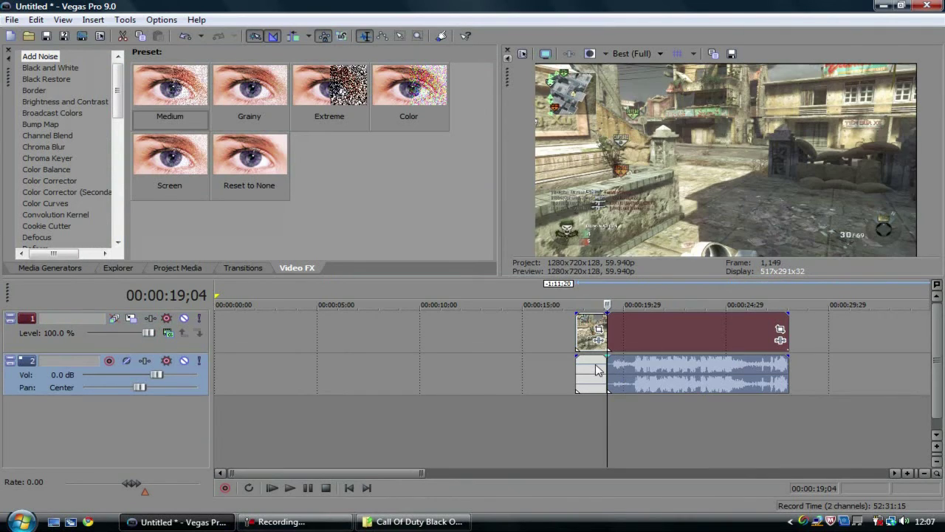
click(587, 344)
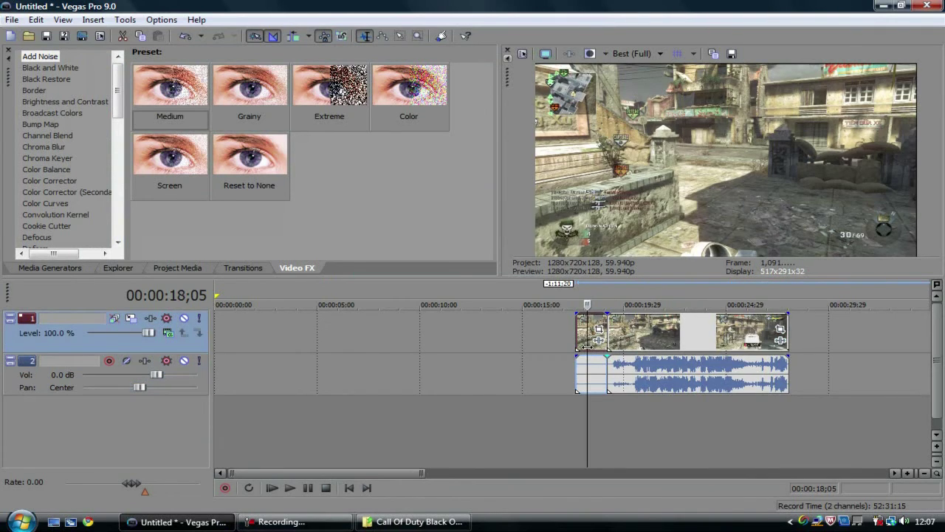
key(Delete)
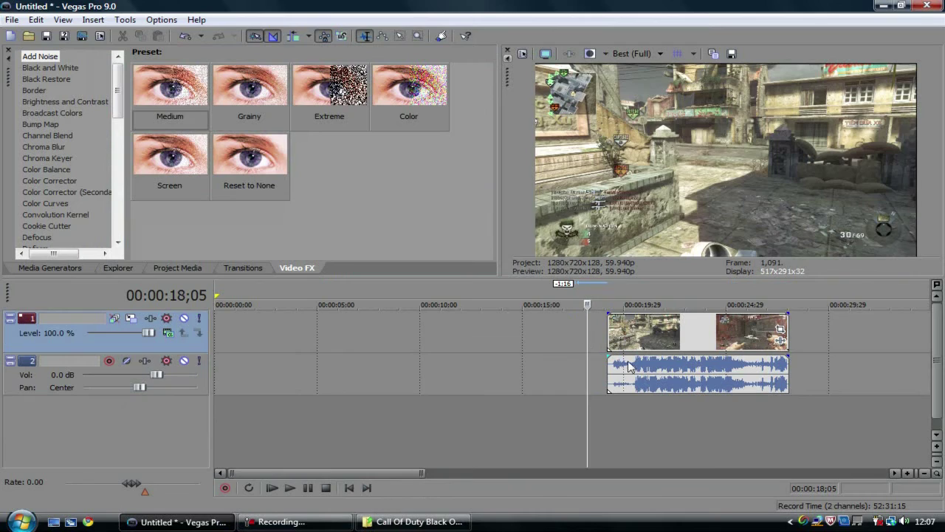
- Move the trimmed clip to the very beginning of the timeline
drag(639, 359, 514, 338)
click(516, 337)
scroll(516, 337, down, 4)
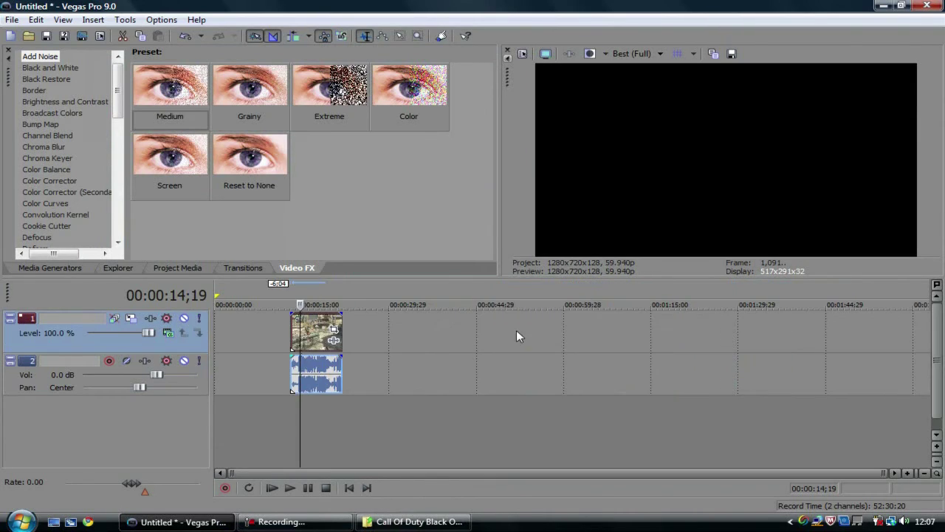
drag(319, 345, 242, 344)
- Crop the clip with the 1.85:1 Academy aspect ratio preset in Event Pan/Crop
click(231, 334)
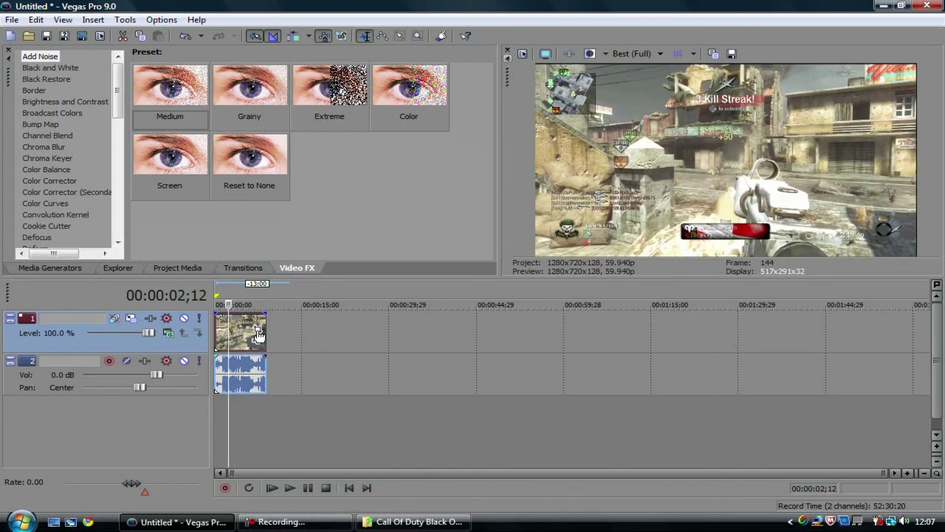
click(258, 334)
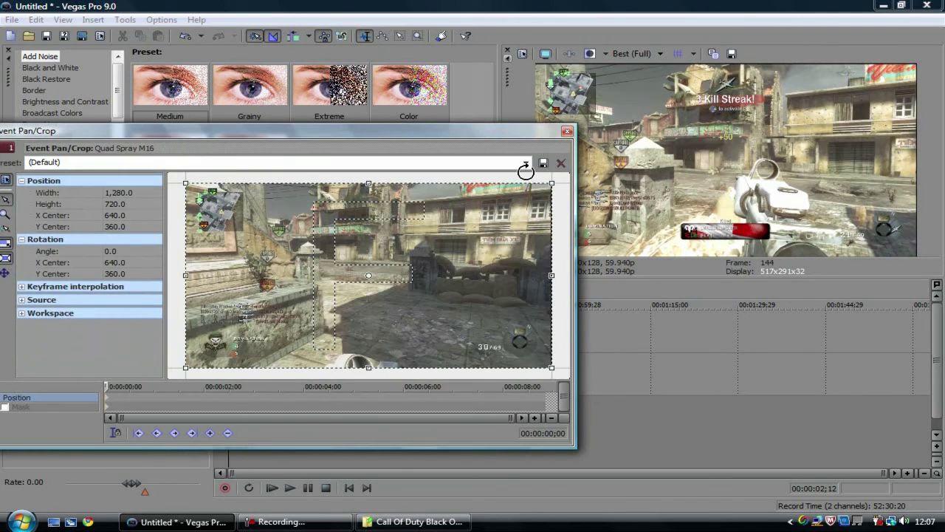
click(525, 163)
click(563, 202)
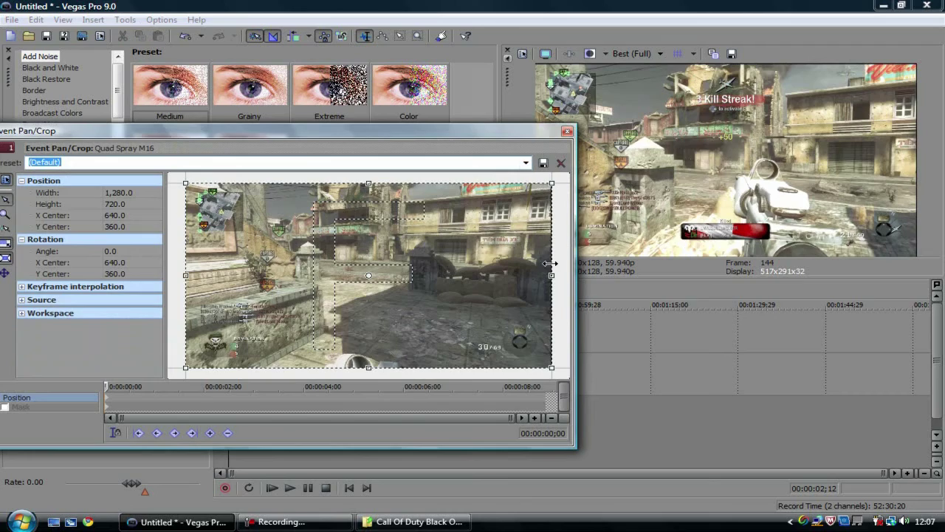
drag(546, 275, 543, 275)
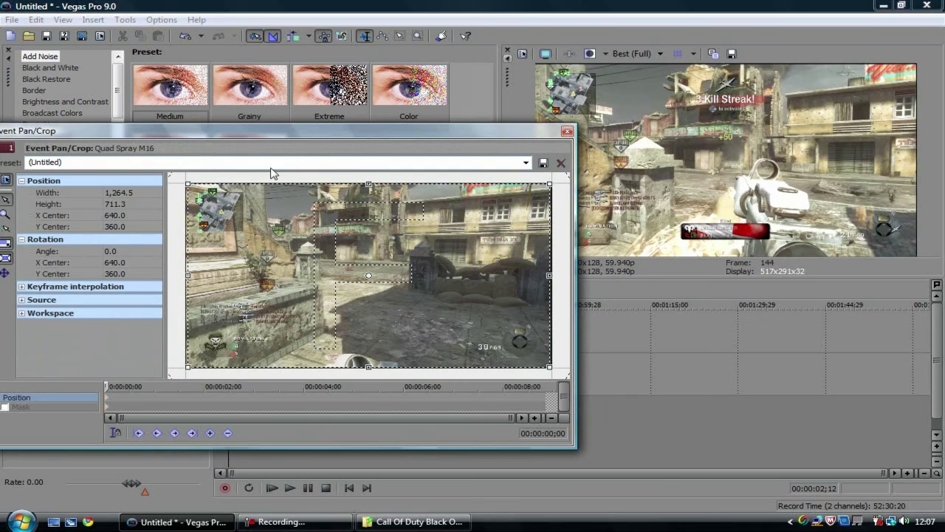
click(526, 163)
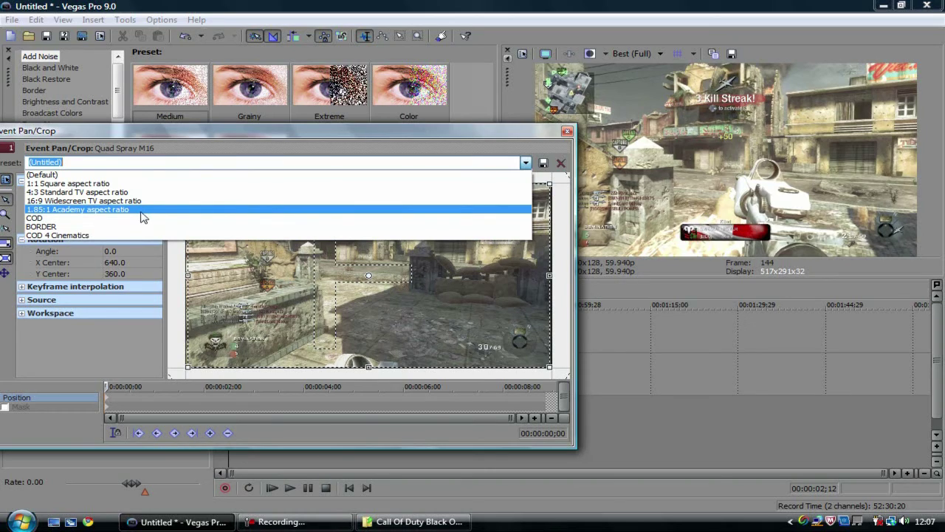
click(143, 210)
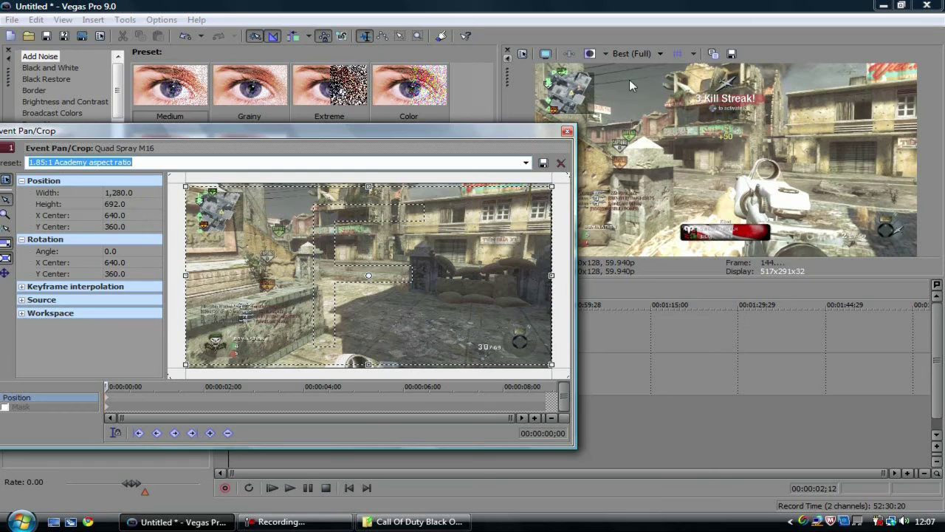
click(567, 133)
- Set the video event's resampling to Disable resample in its properties
scroll(318, 310, up, 3)
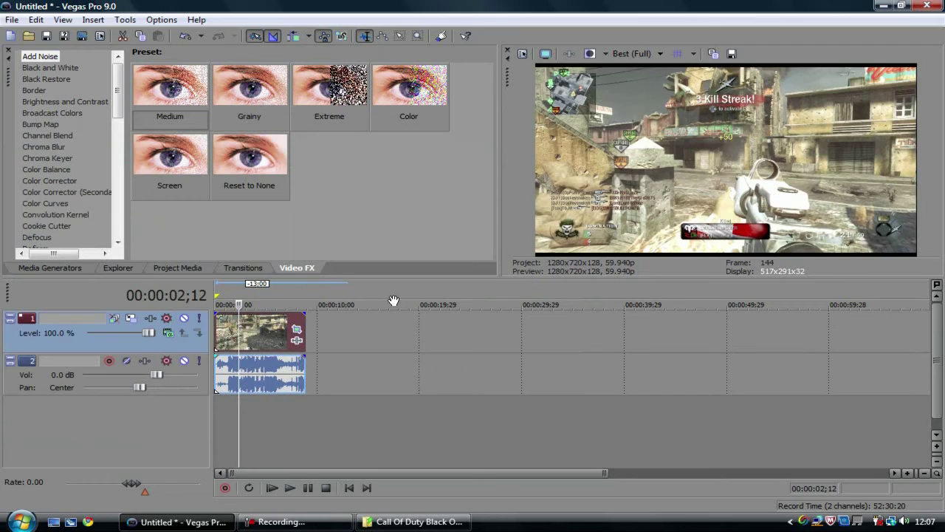
click(265, 360)
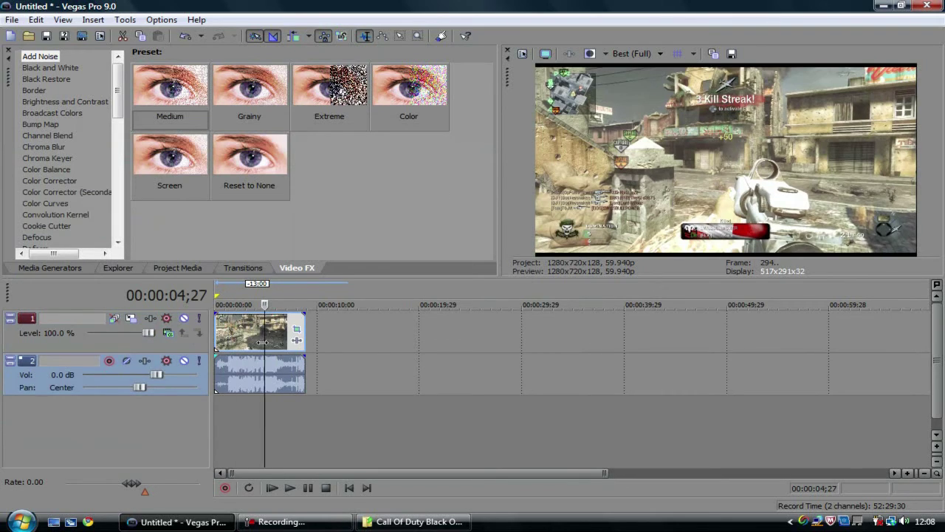
right_click(253, 342)
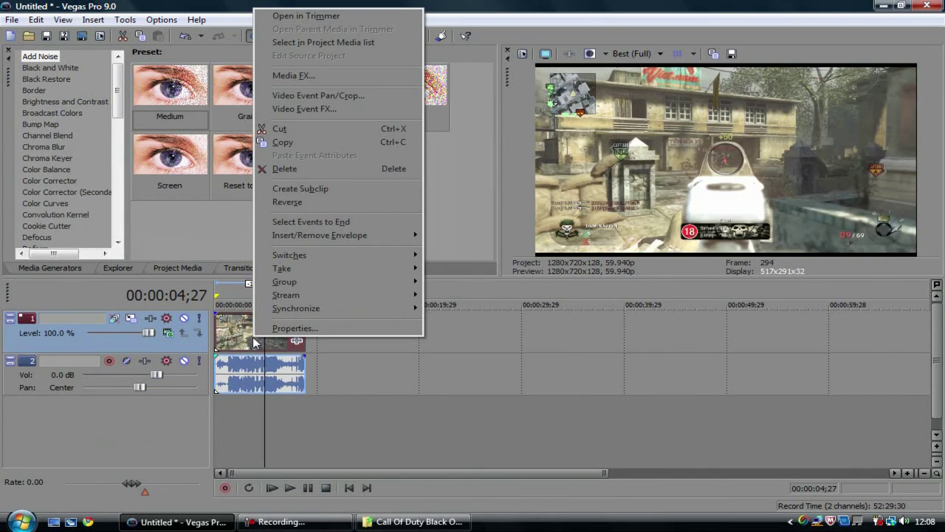
click(272, 329)
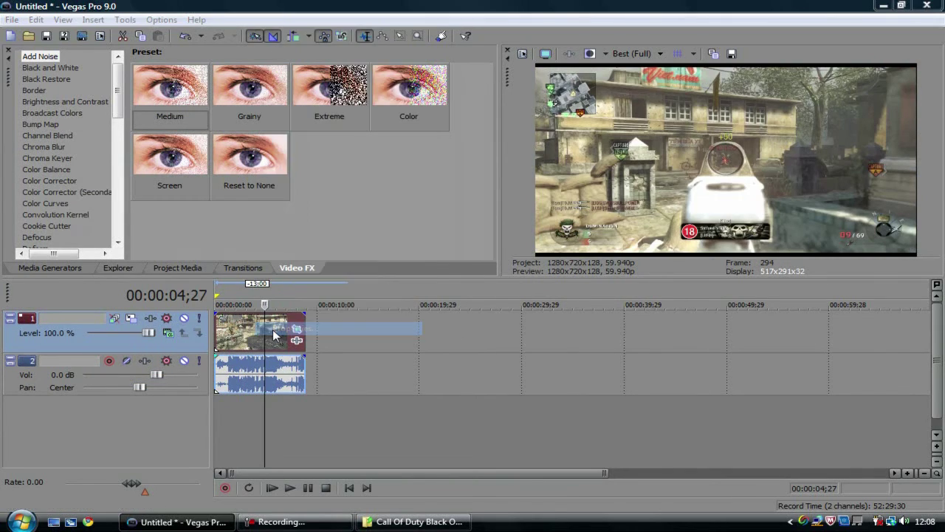
click(359, 232)
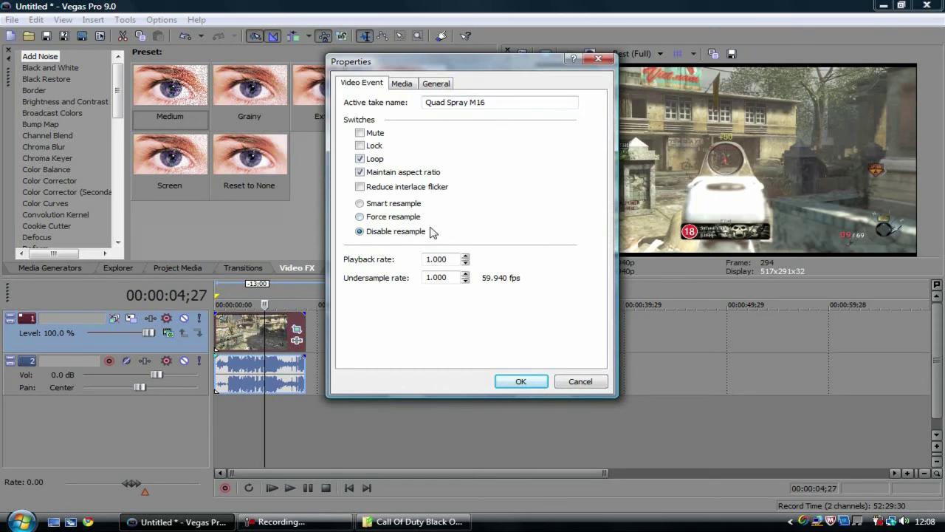
click(521, 381)
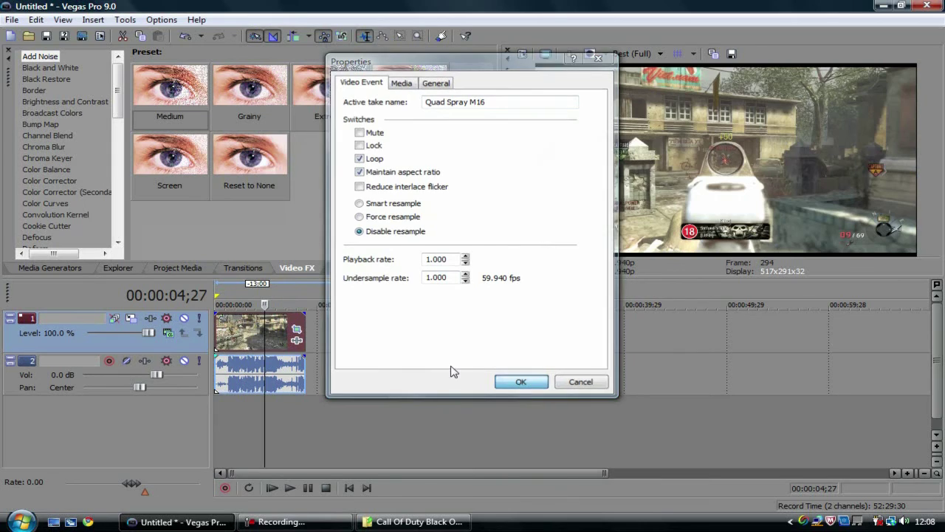
- Apply the Color Corrector effect with the Studio RGB to Computer RGB preset to the clip, previewing the frame at 00:00:01;15
click(230, 339)
scroll(245, 342, up, 1)
scroll(248, 341, up, 2)
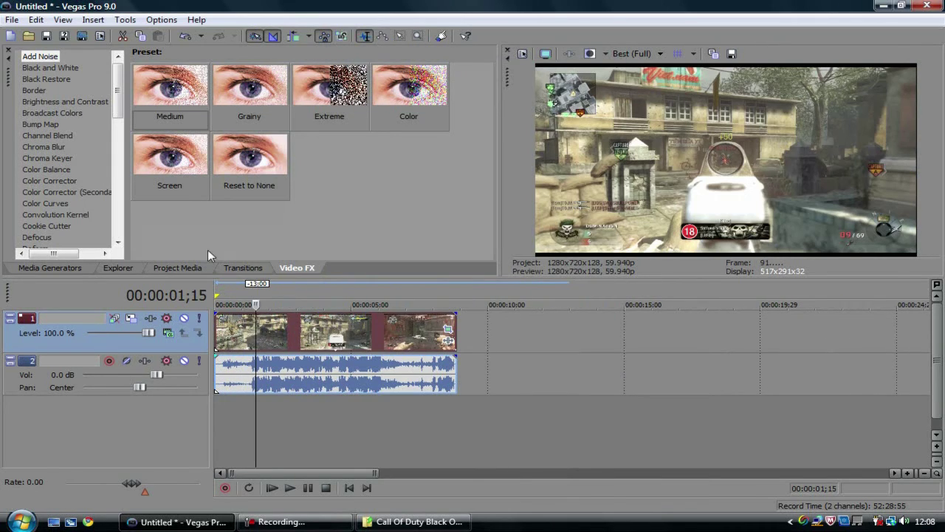
scroll(119, 94, down, 3)
scroll(118, 94, up, 3)
scroll(120, 94, down, 2)
scroll(120, 95, up, 2)
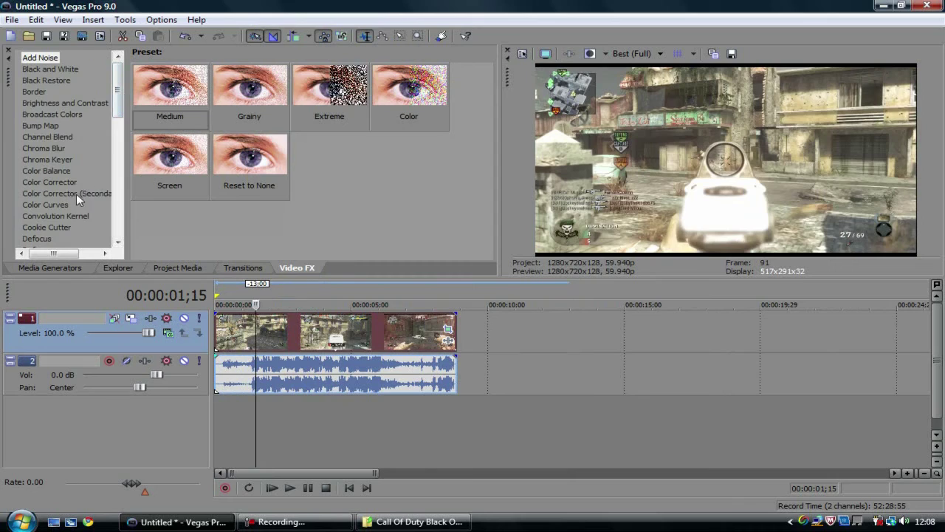
click(59, 181)
drag(329, 85, 343, 337)
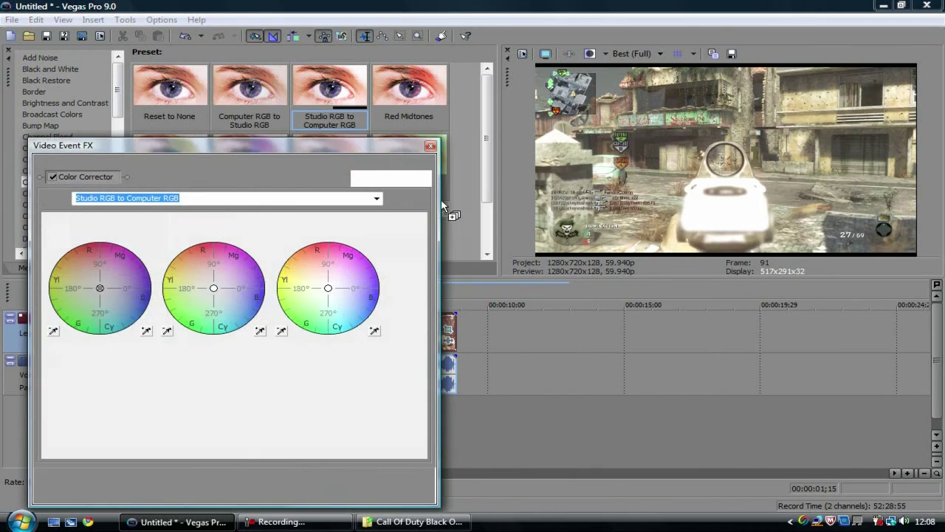
click(430, 146)
- Add the Sharpen effect with the Reset to None preset to the clip
scroll(35, 158, down, 10)
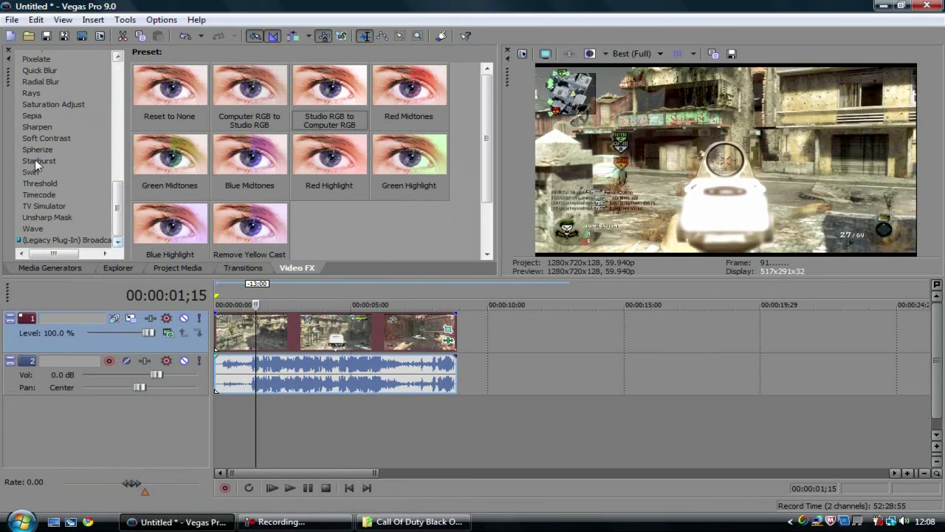
click(35, 127)
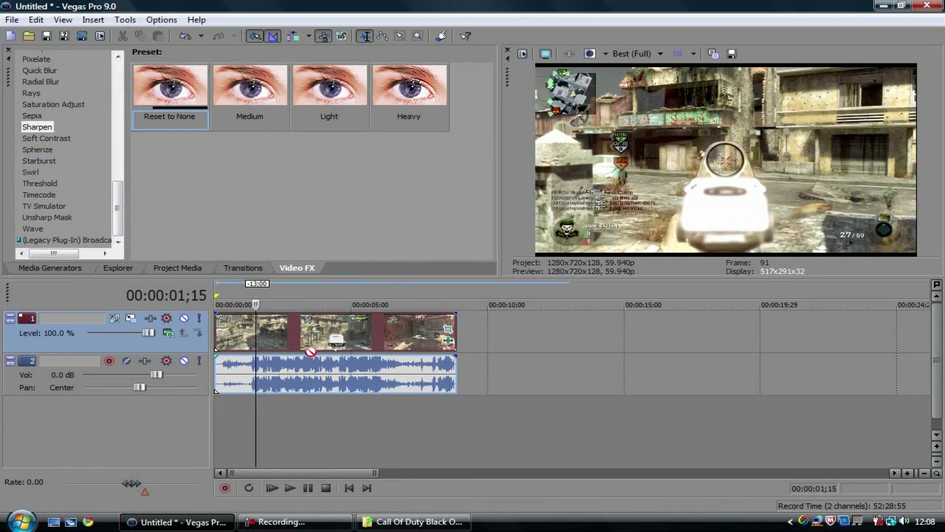
click(431, 145)
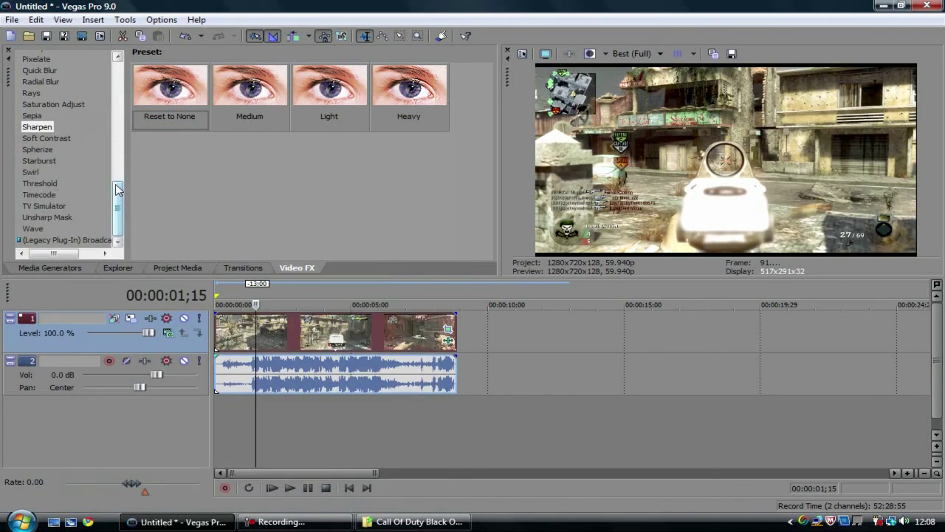
- Add Color Curves to the clip and bend the RGB curve, pulling its upper handle up and its lower handle down
scroll(74, 170, up, 10)
drag(65, 206, 285, 348)
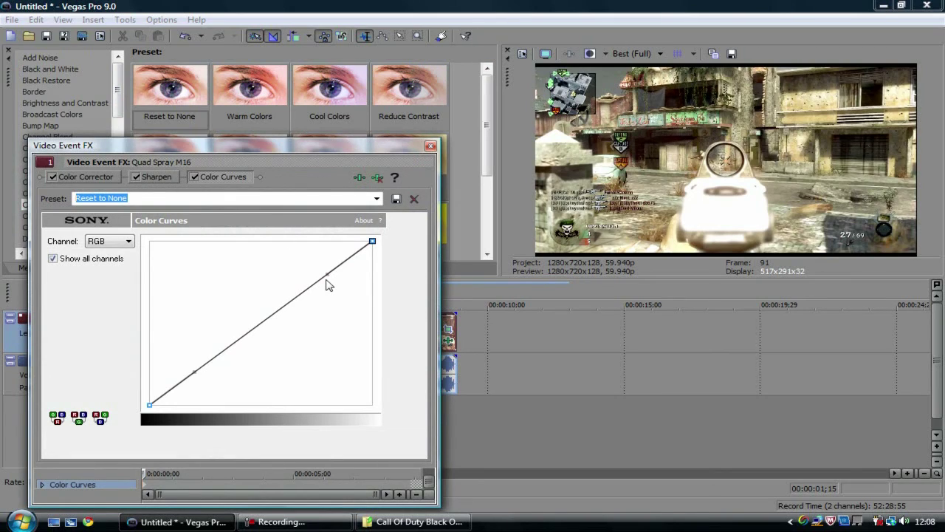
drag(328, 274, 304, 238)
drag(194, 371, 164, 407)
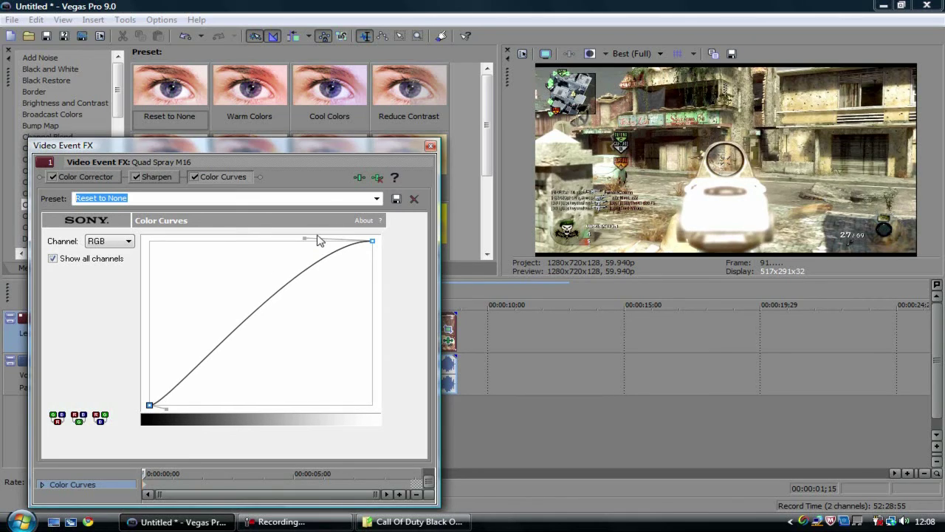
click(303, 238)
click(447, 325)
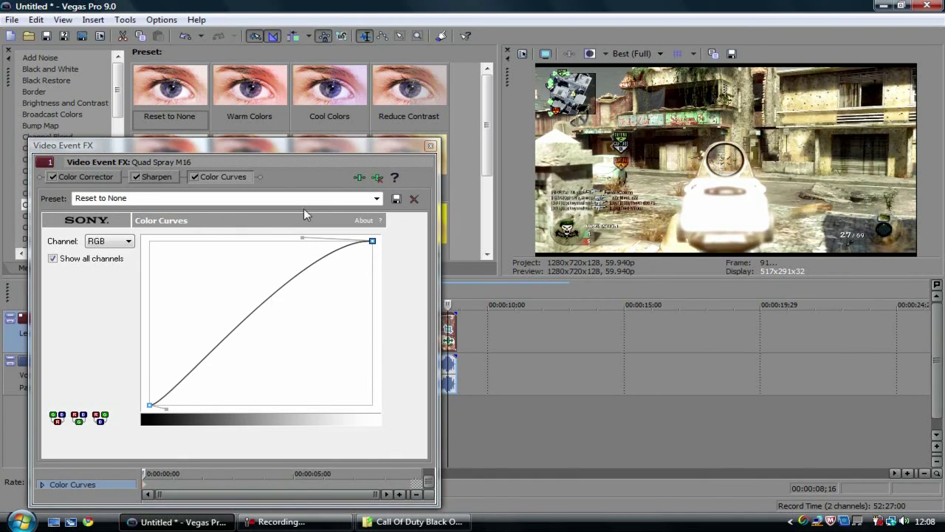
click(170, 408)
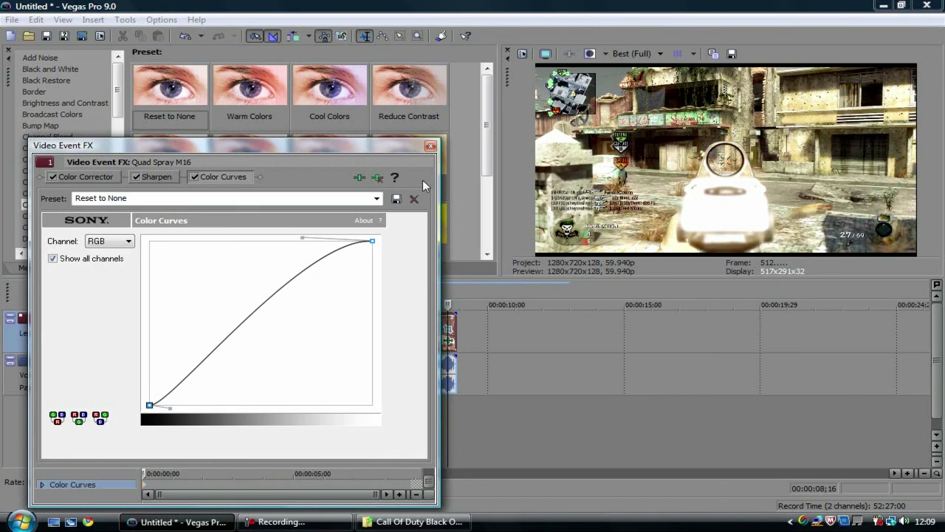
click(431, 147)
- Remove the Color Curves and Color Corrector effects from the clip's effect chain
click(287, 338)
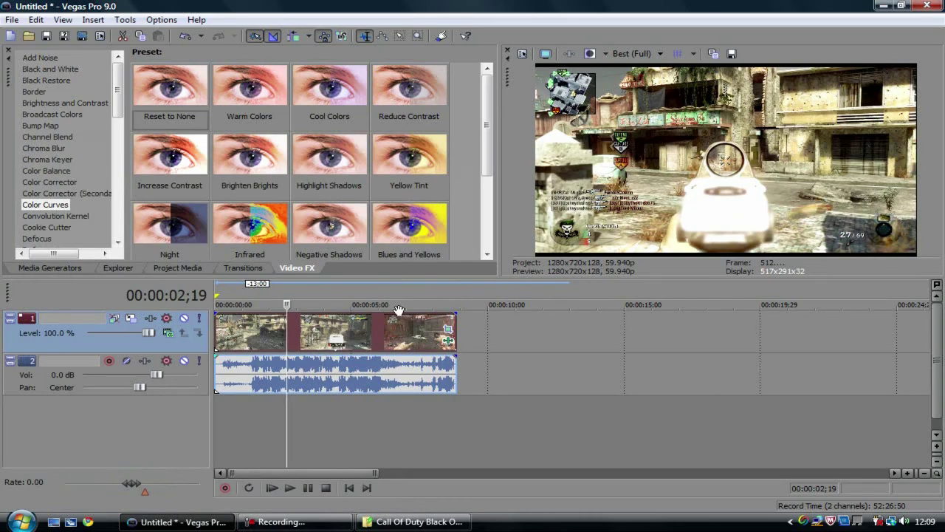
click(448, 341)
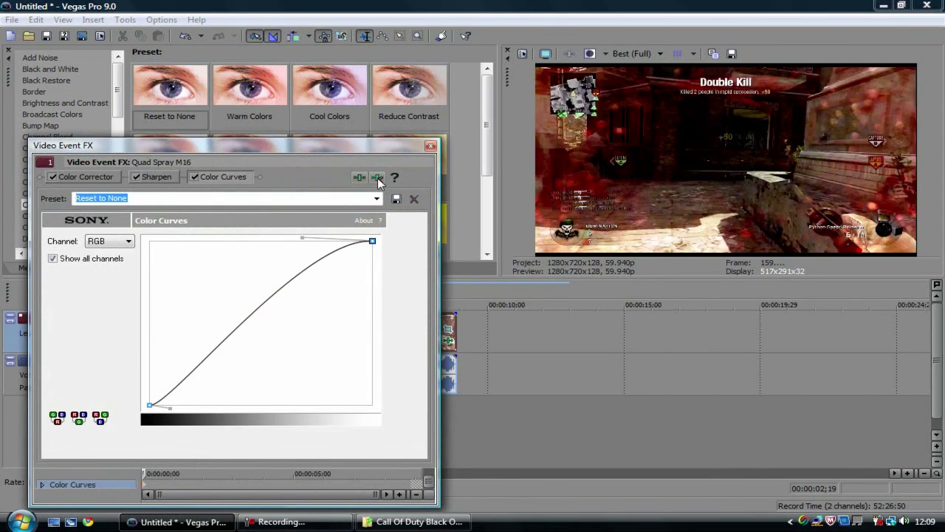
click(377, 178)
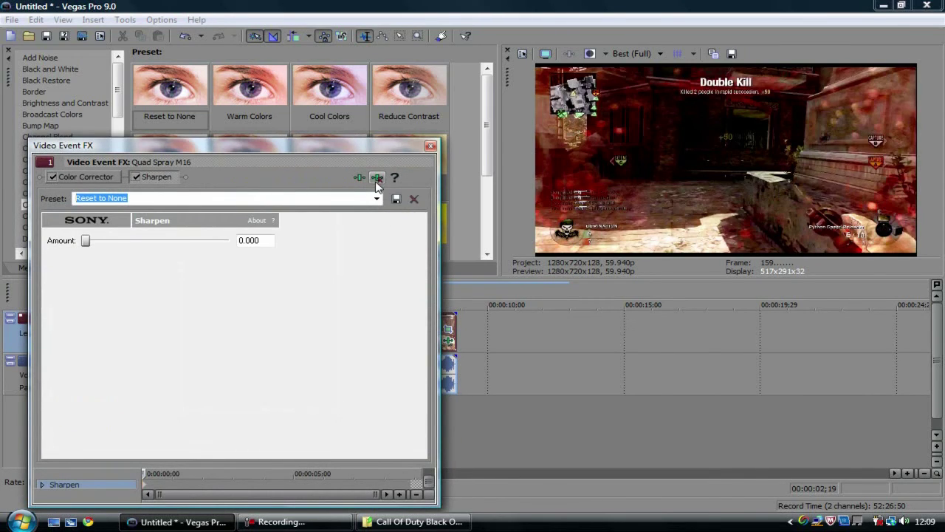
click(86, 178)
click(378, 178)
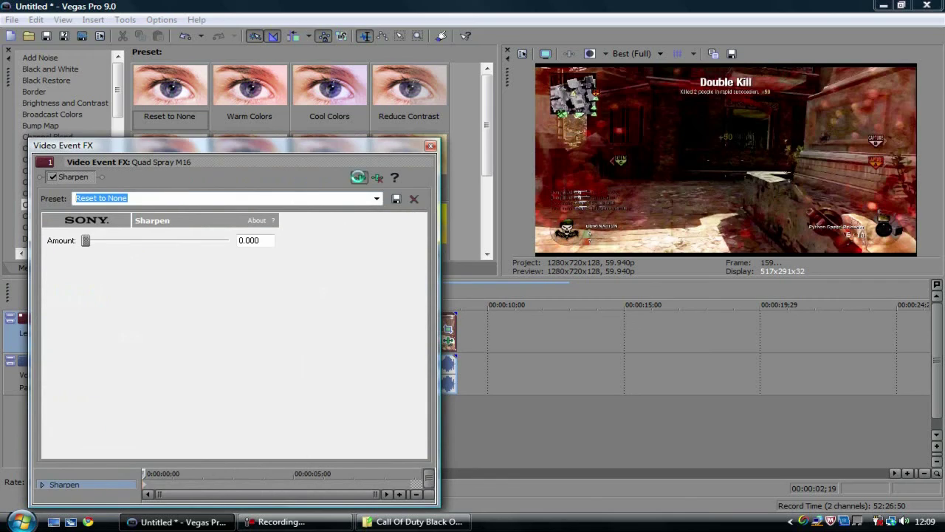
- Add the Soft Contrast effect with the Soft Moderate Contrast preset to the clip's effect chain after Sharpen
click(358, 177)
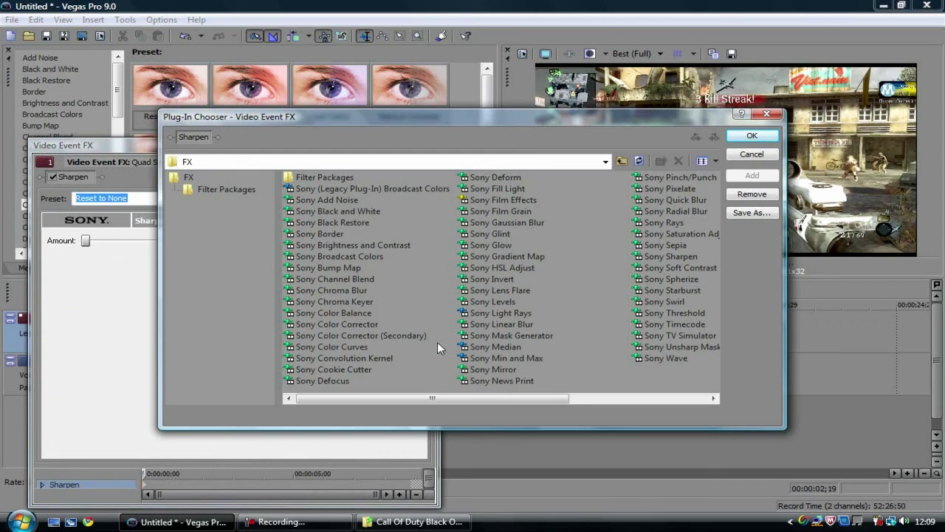
click(679, 267)
click(740, 177)
click(745, 140)
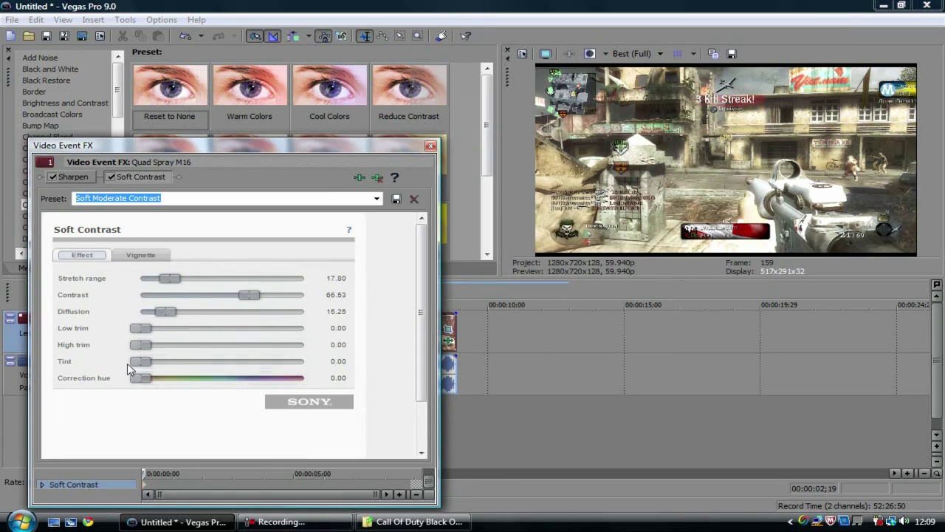
- Set Soft Contrast's tint to 100, diffusion to 31.09, low trim to 23.08, high trim to 22.17, stretch range to 71.64 and contrast to 75.12
click(329, 363)
drag(166, 313, 192, 316)
drag(138, 329, 175, 347)
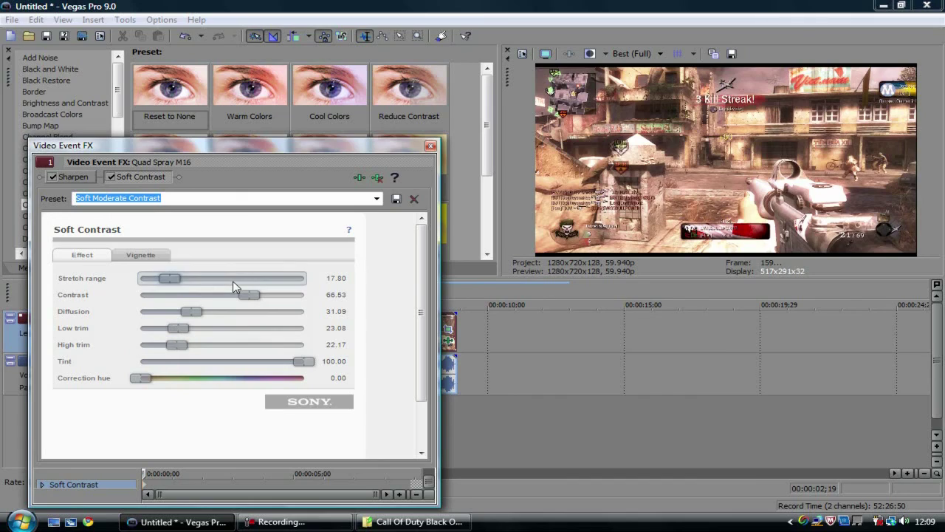
drag(232, 281, 268, 277)
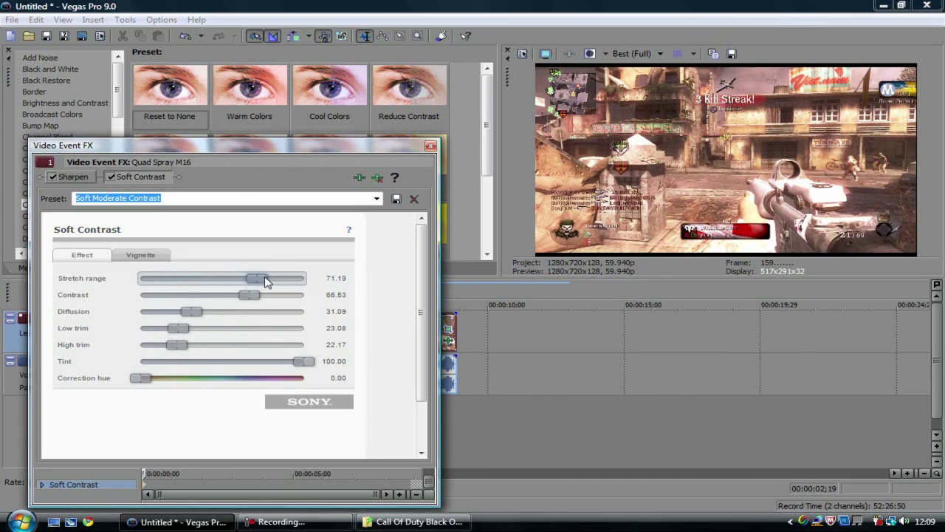
drag(250, 295, 267, 300)
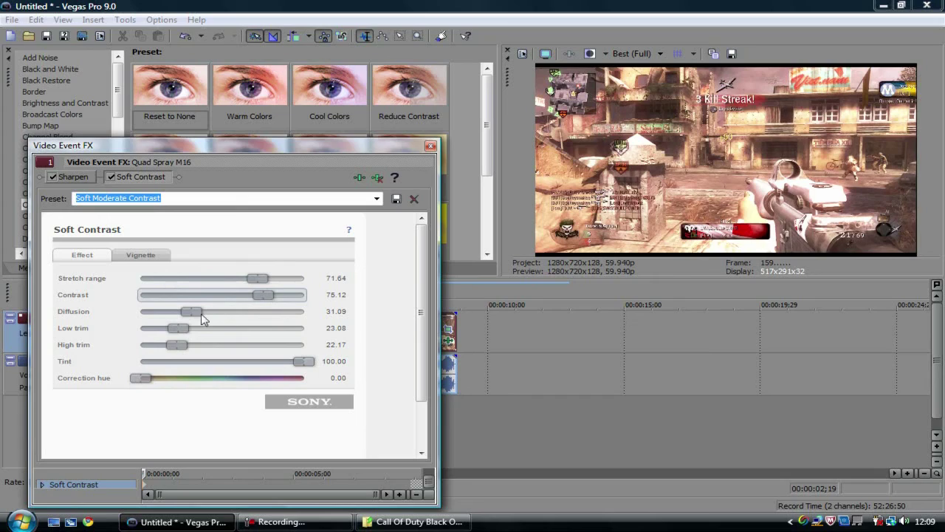
- Set the Soft Contrast correction hue to 229.68 for a cool bluish tint and close the clip's effect settings
click(150, 380)
drag(151, 384, 252, 386)
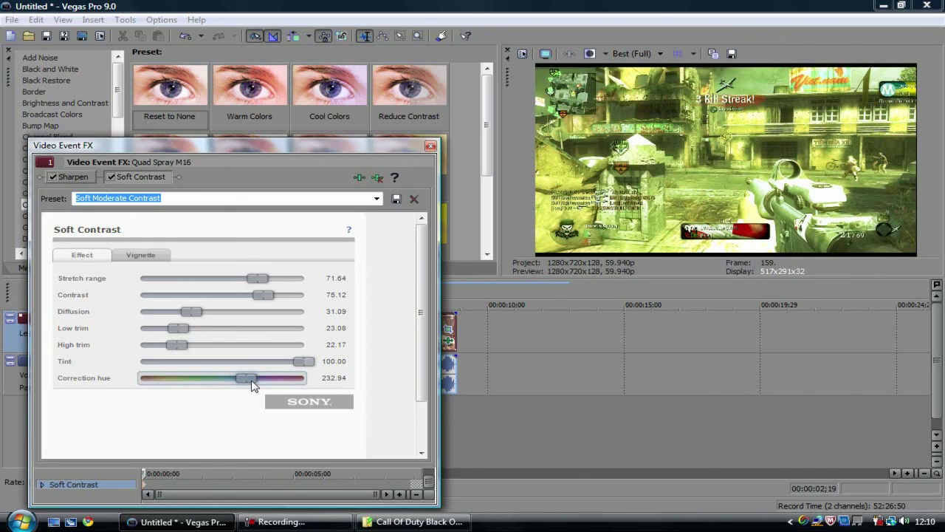
drag(252, 383, 253, 383)
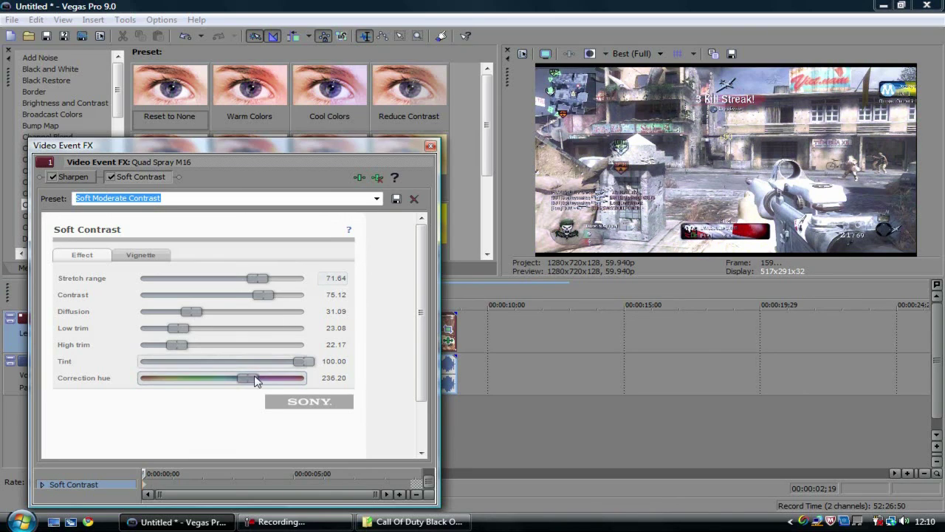
drag(246, 382, 243, 381)
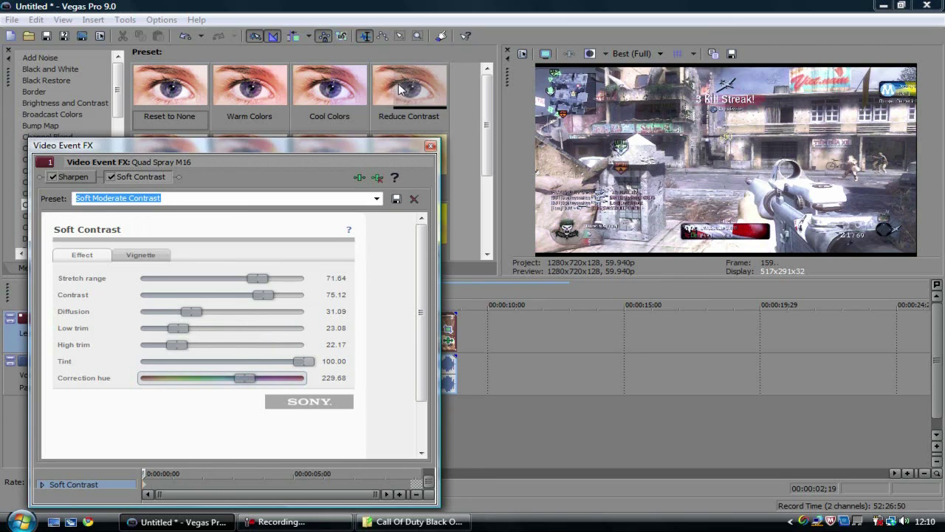
click(430, 148)
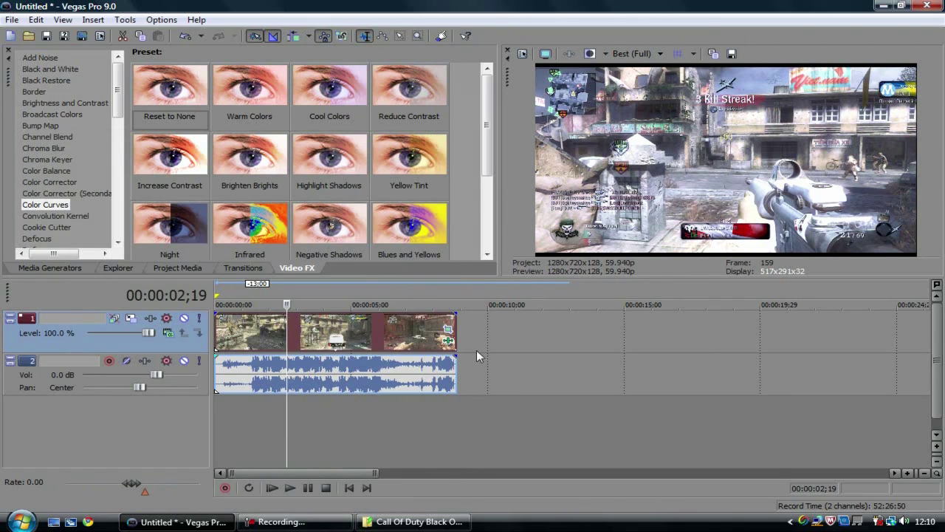
- Add the Brightness and Contrast effect to the clip's effect chain after Soft Contrast
click(448, 343)
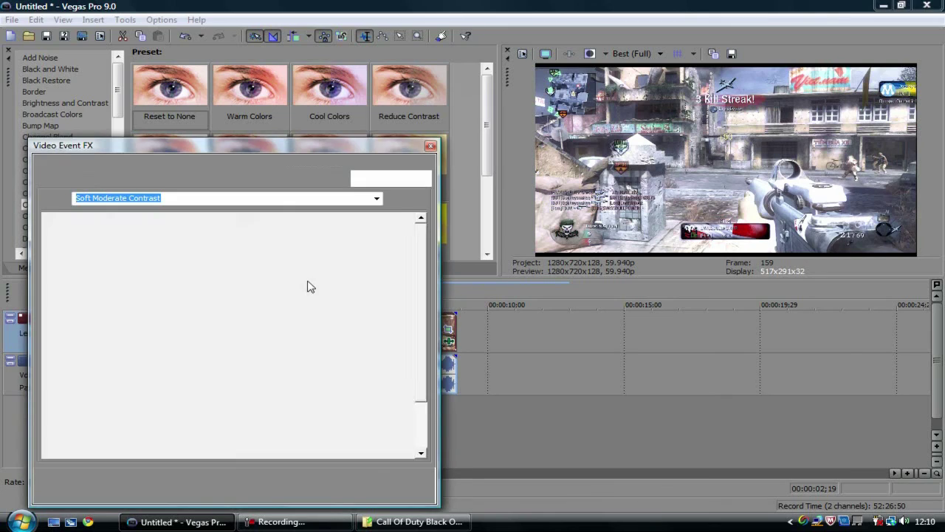
click(376, 177)
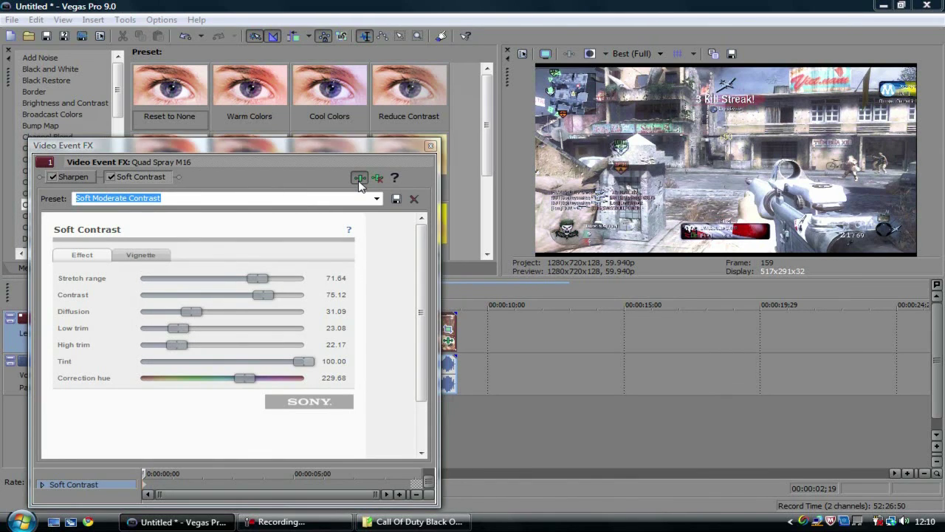
click(362, 246)
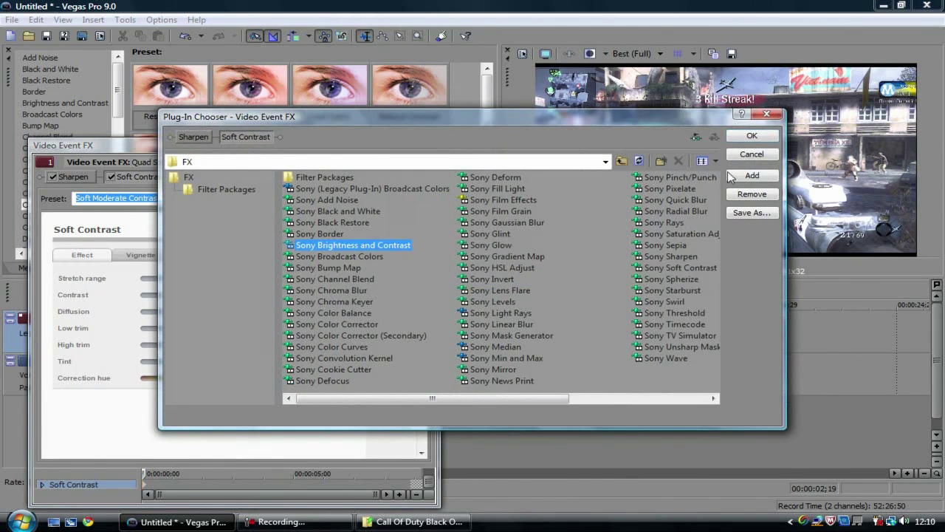
click(751, 175)
key(Return)
- Set the Brightness and Contrast effect to brightness 0.03 and contrast 0.10, and close the effect settings
drag(180, 241, 185, 259)
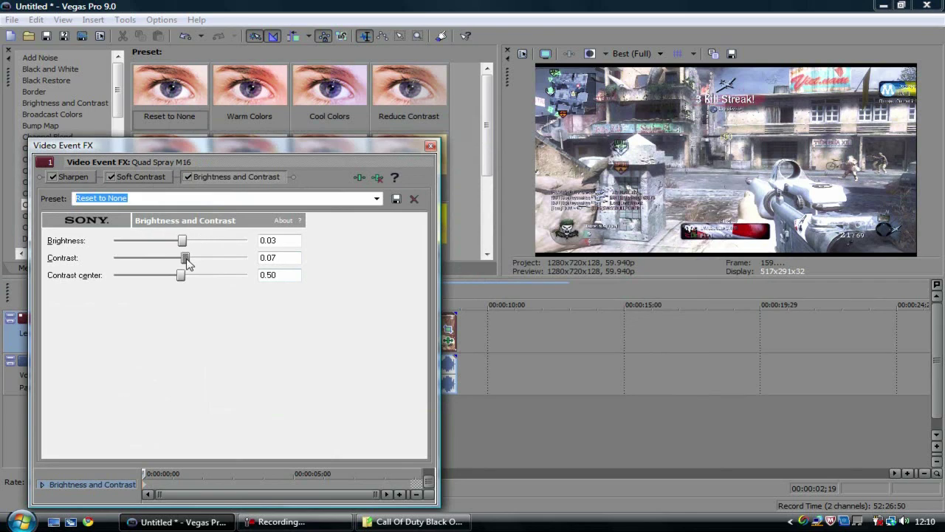
mouse_move(185, 258)
mouse_down()
mouse_move(235, 262)
mouse_move(189, 265)
mouse_up()
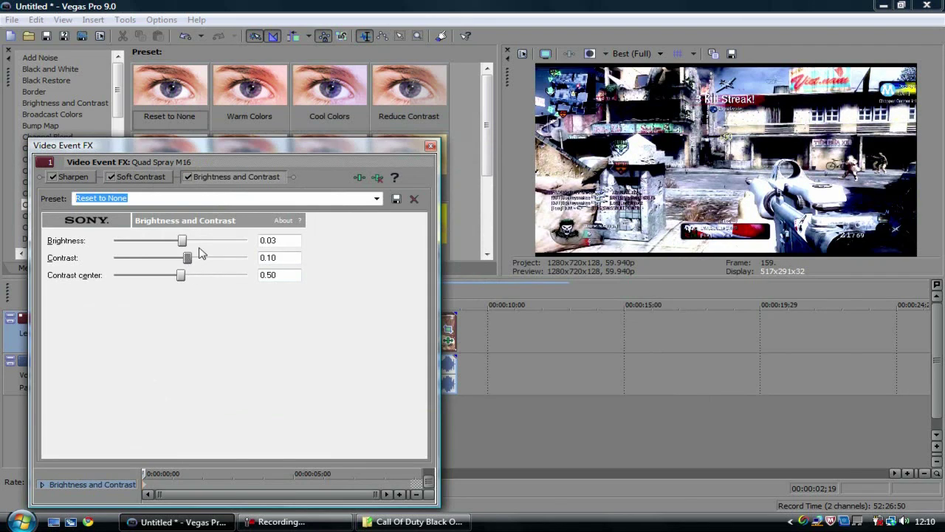
click(431, 148)
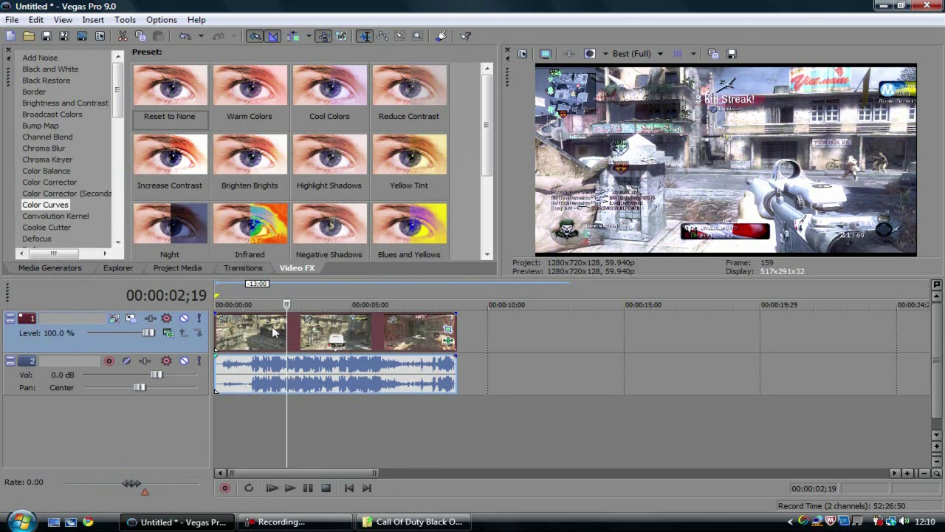
- Start rendering the project to a file, with MainConcept AVC/AAC (*.mp4) as the output format
click(13, 20)
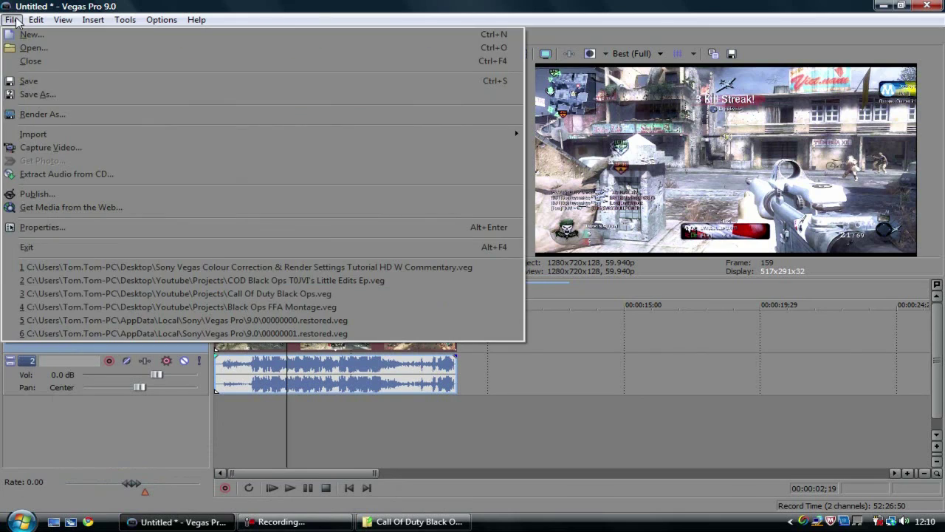
click(42, 114)
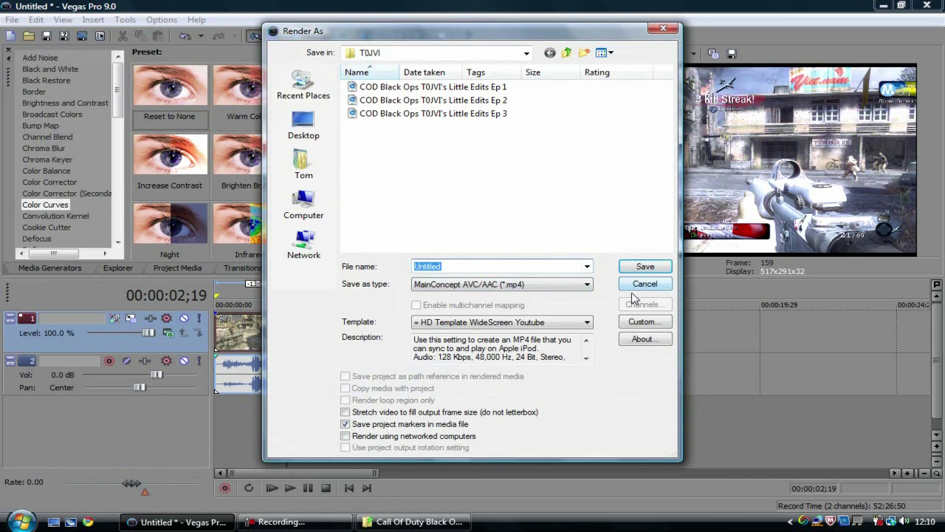
click(565, 286)
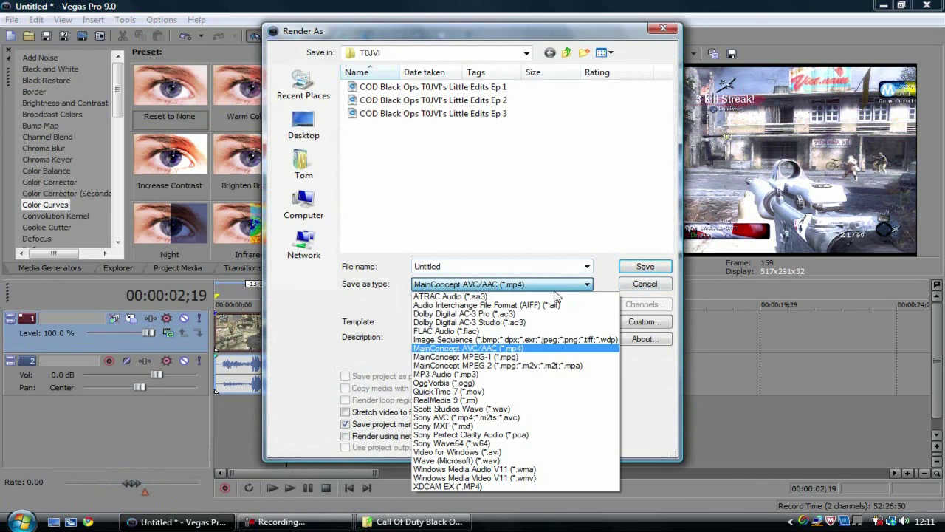
click(498, 347)
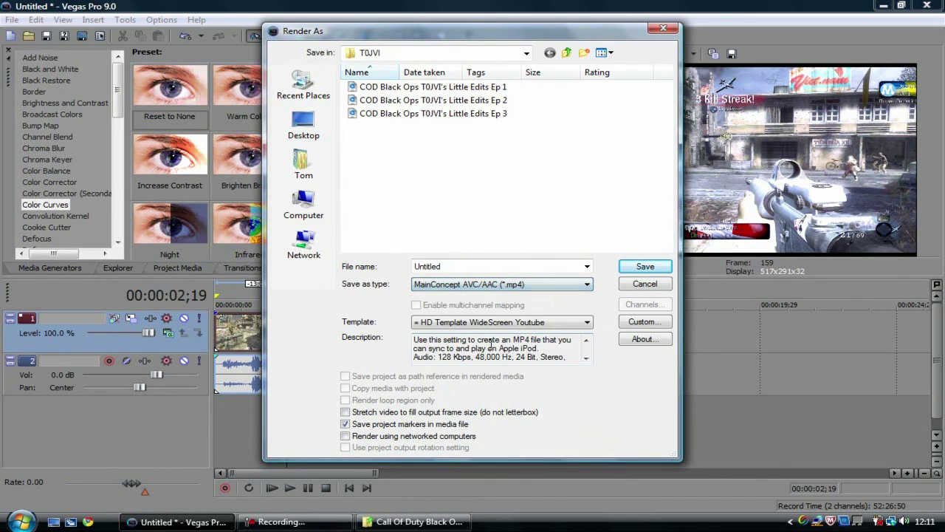
- Review the video, audio and project settings of the HD Template WideScreen Youtube render template and accept them
click(645, 321)
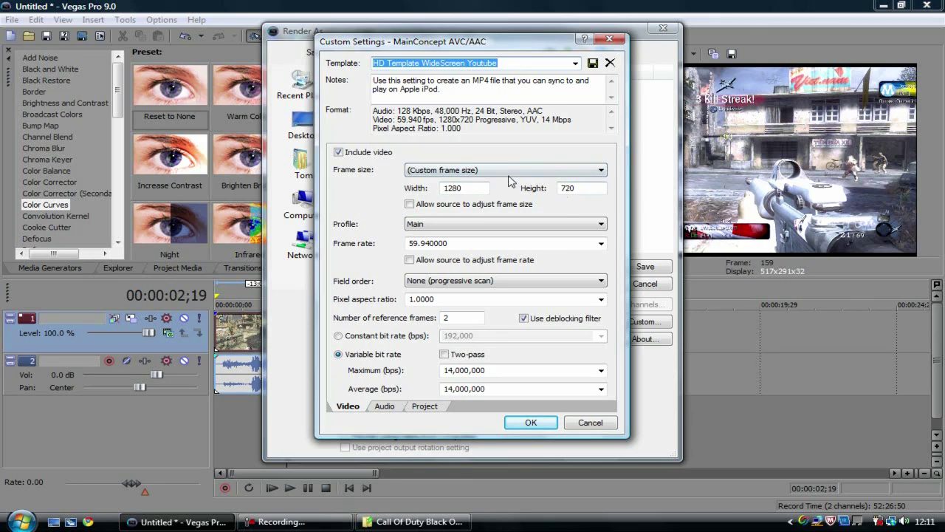
click(514, 65)
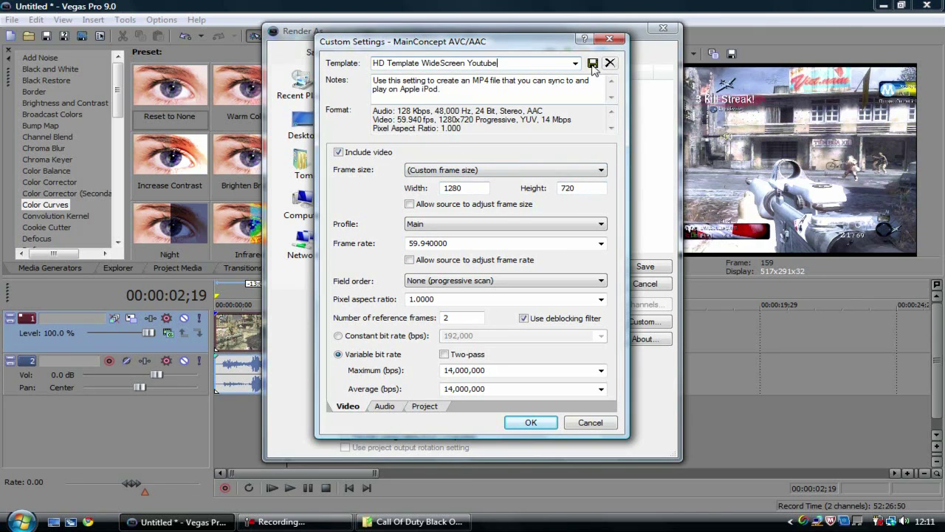
click(385, 406)
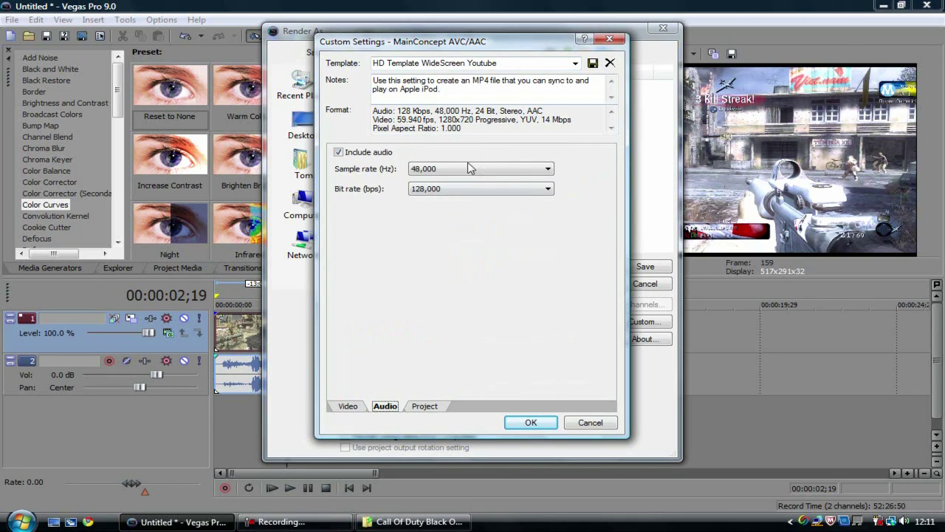
mouse_move(218, 525)
click(426, 407)
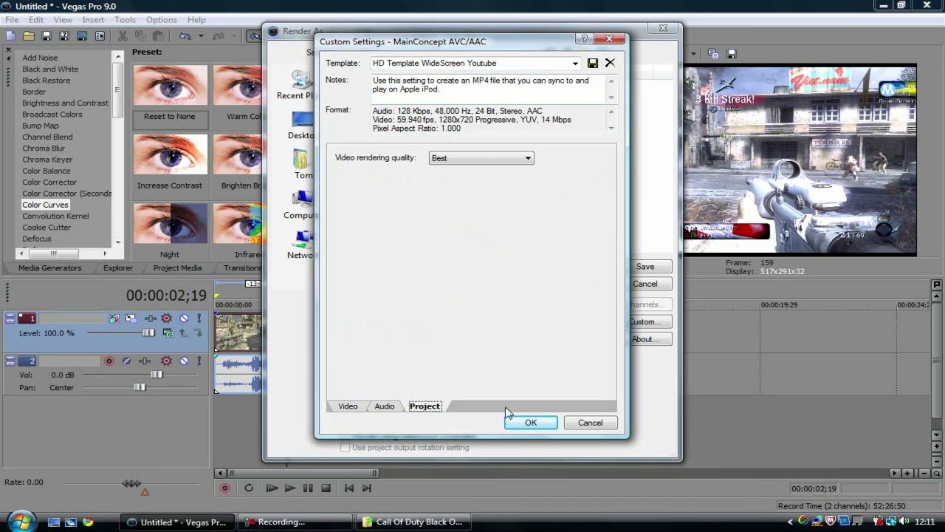
click(530, 422)
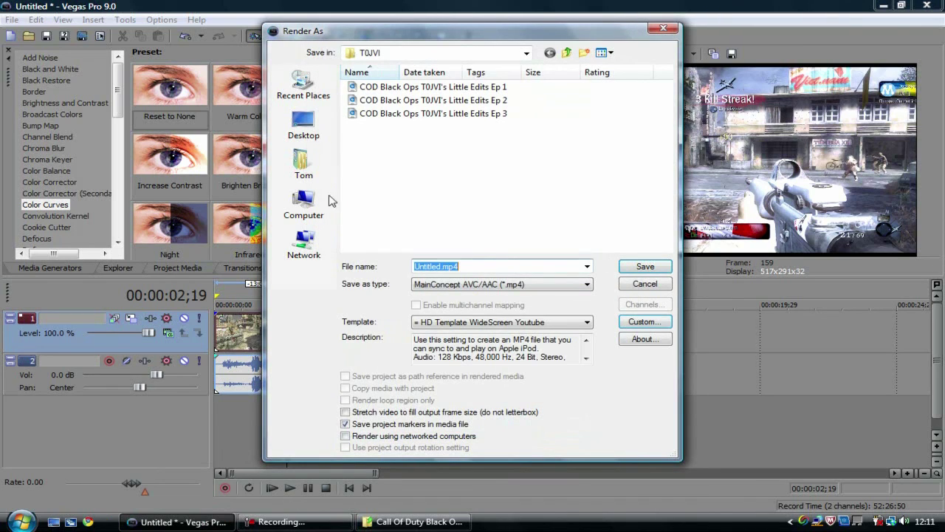
- Render the project to the Desktop as Untitled.mp4 with the HD Template WideScreen Youtube template
click(311, 127)
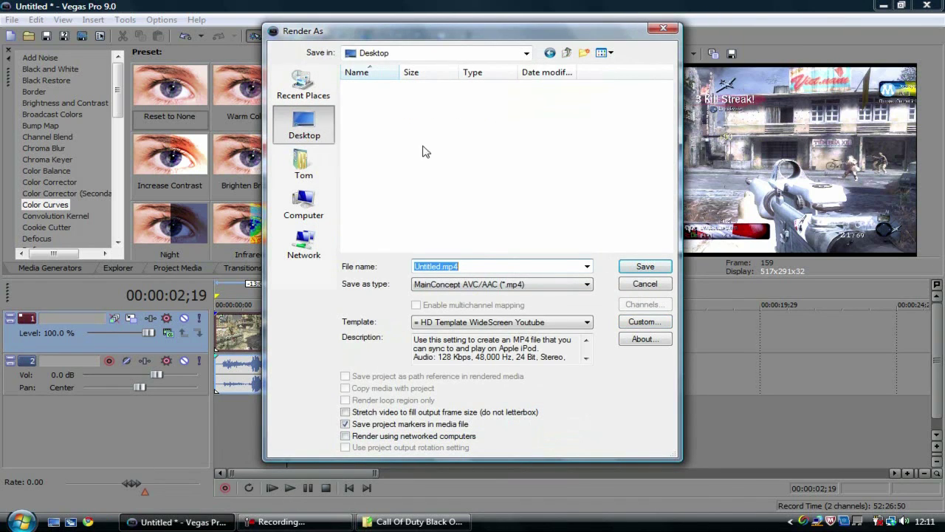
click(465, 264)
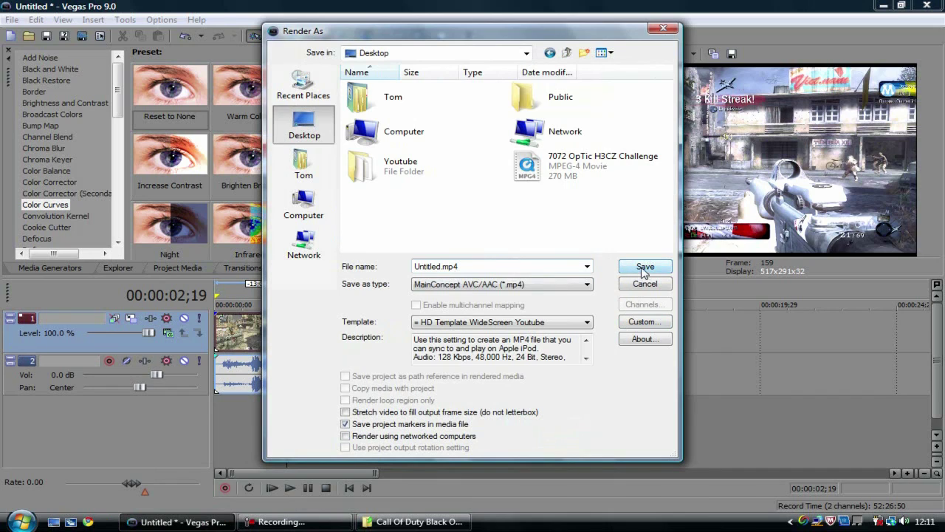
click(642, 269)
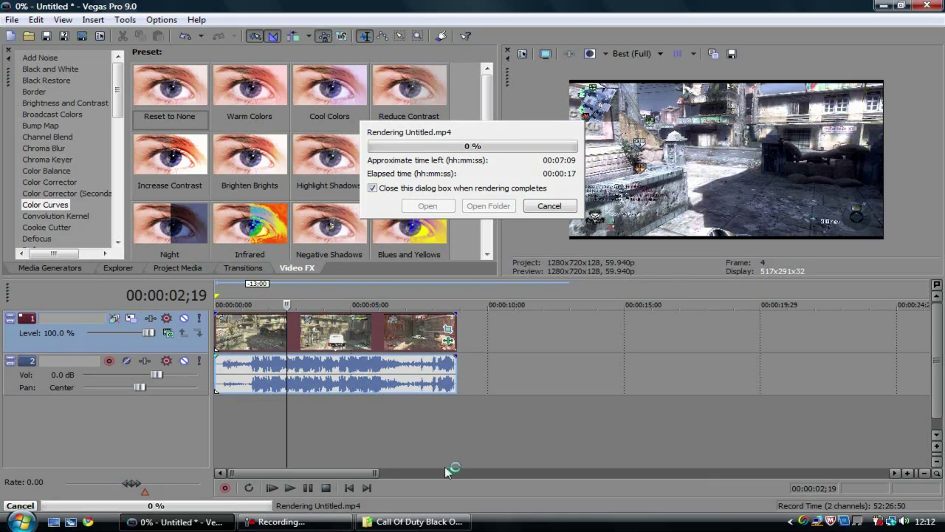
click(329, 521)
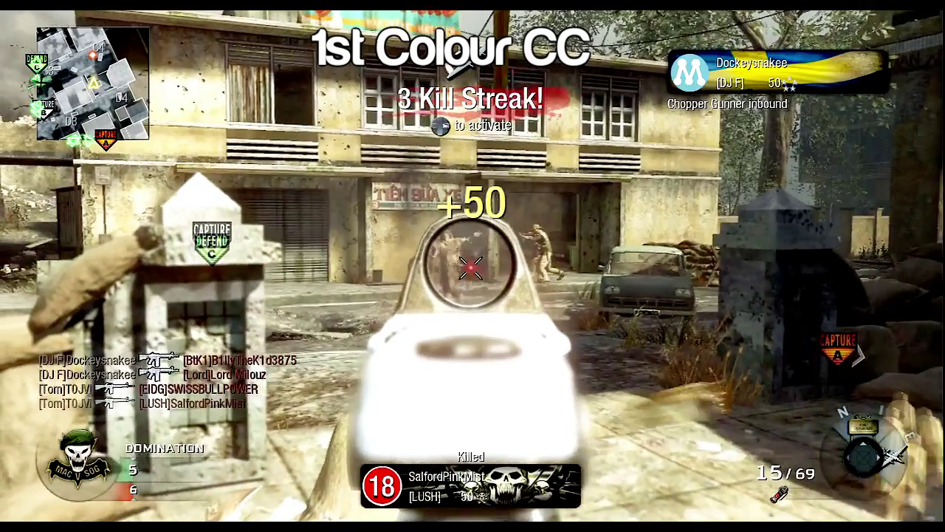